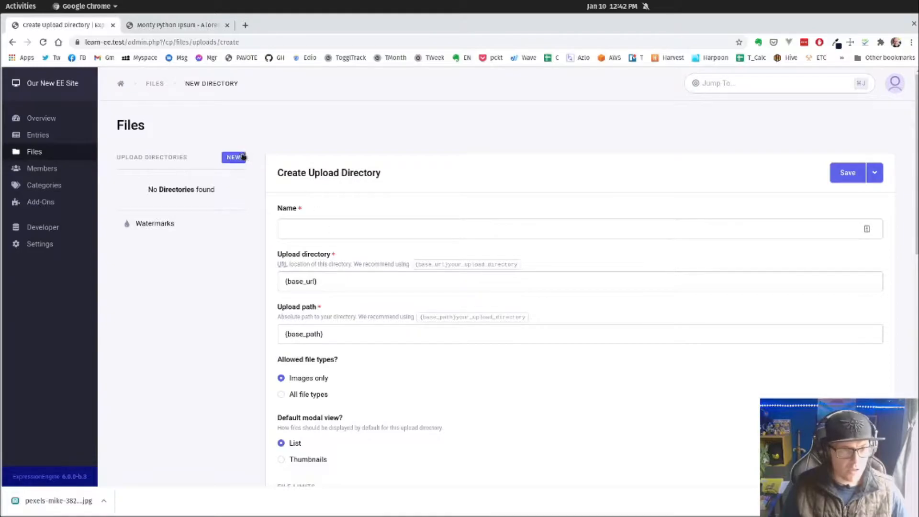
Step: Name the new upload directory Blog Images
click(368, 233)
text(Blog)
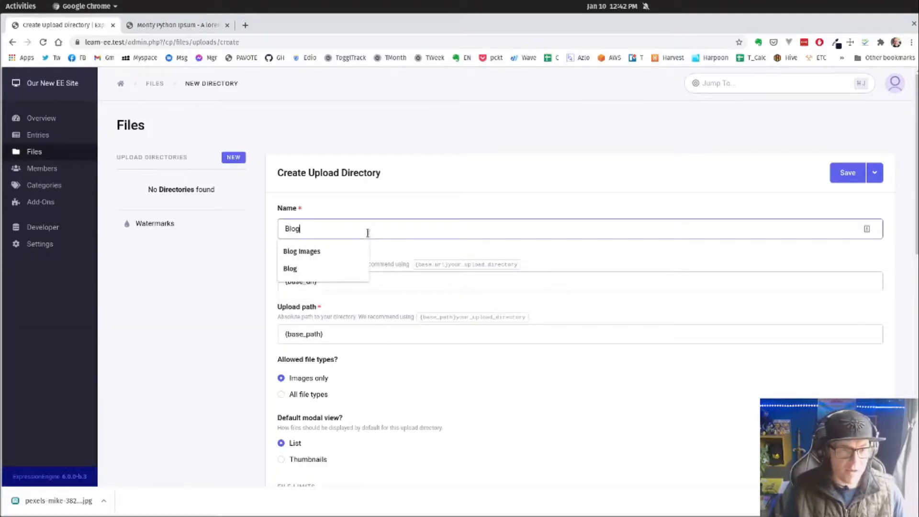
key(Down)
key(Return)
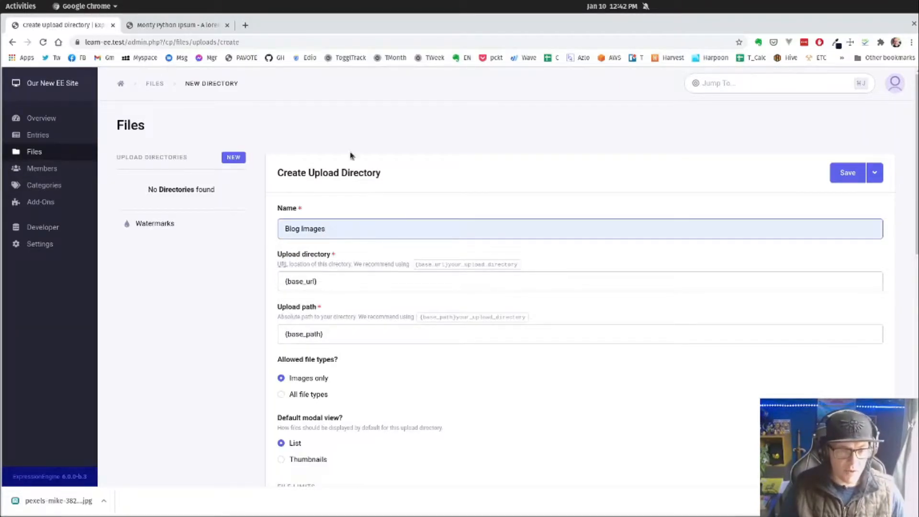
Step: Set the upload directory URL to {base_url}/images and the upload path to {base_path}/images
scroll(345, 151, down, 1)
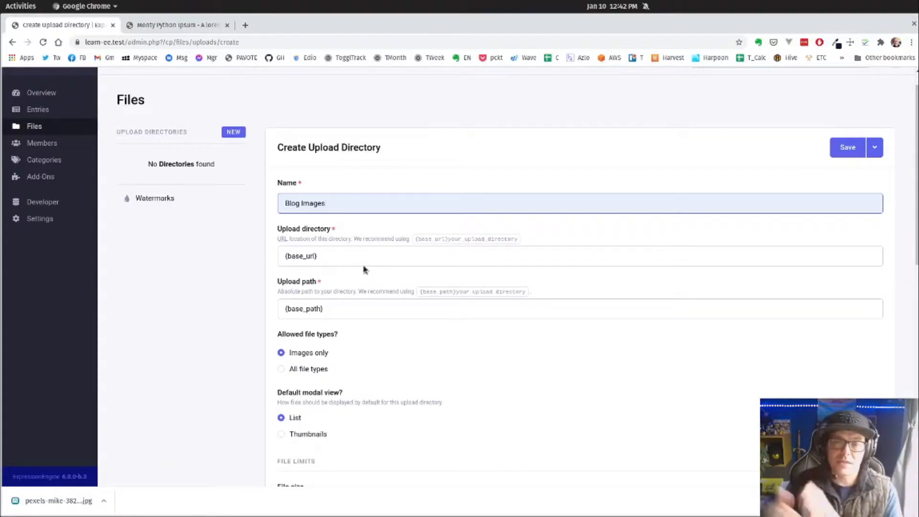
click(392, 255)
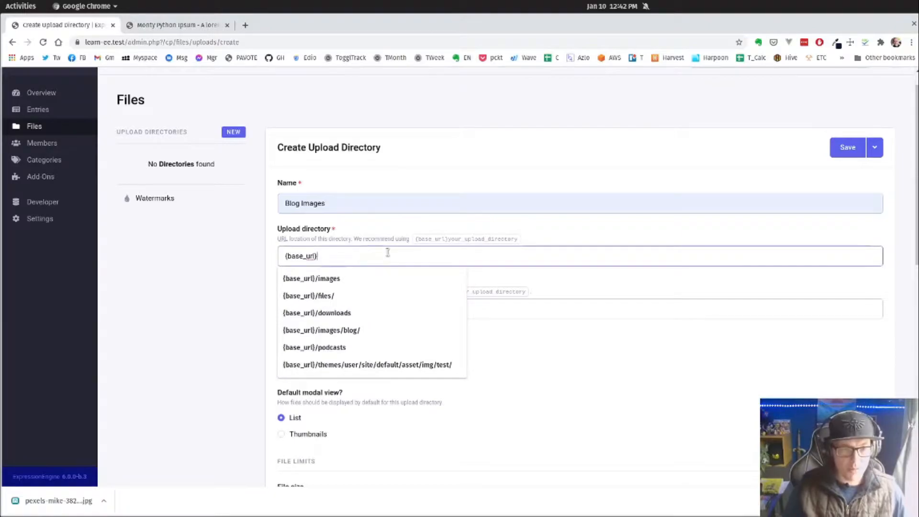
text(/im)
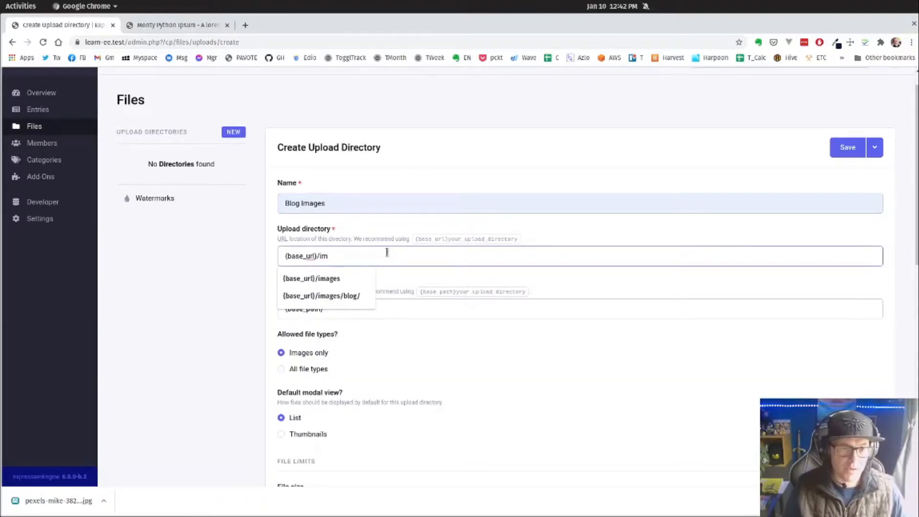
text(ages)
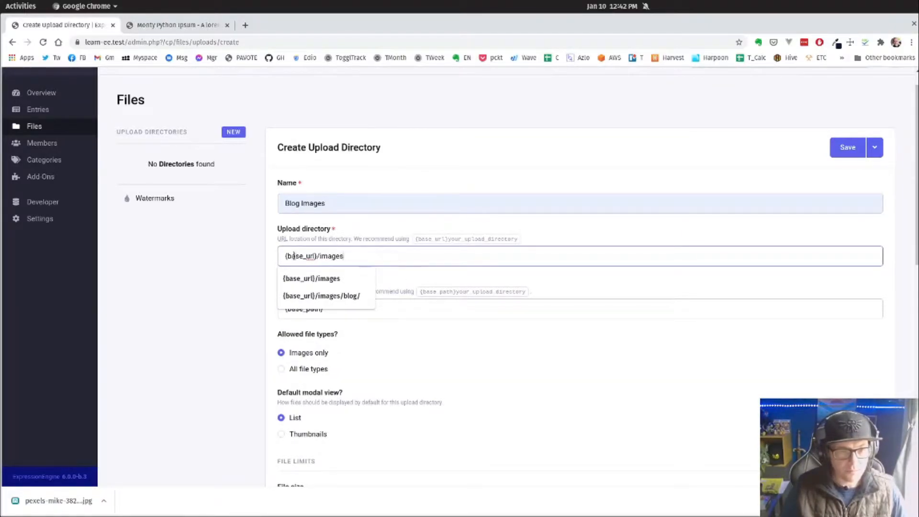
click(247, 258)
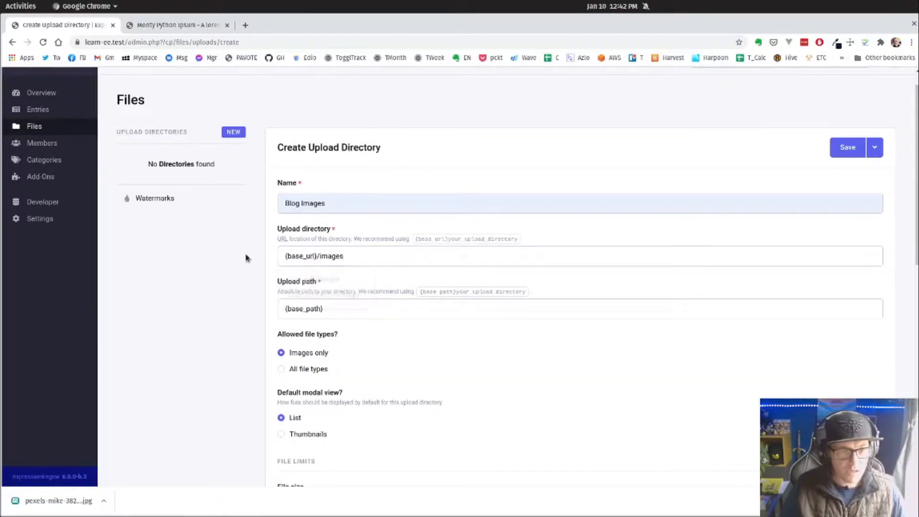
click(340, 308)
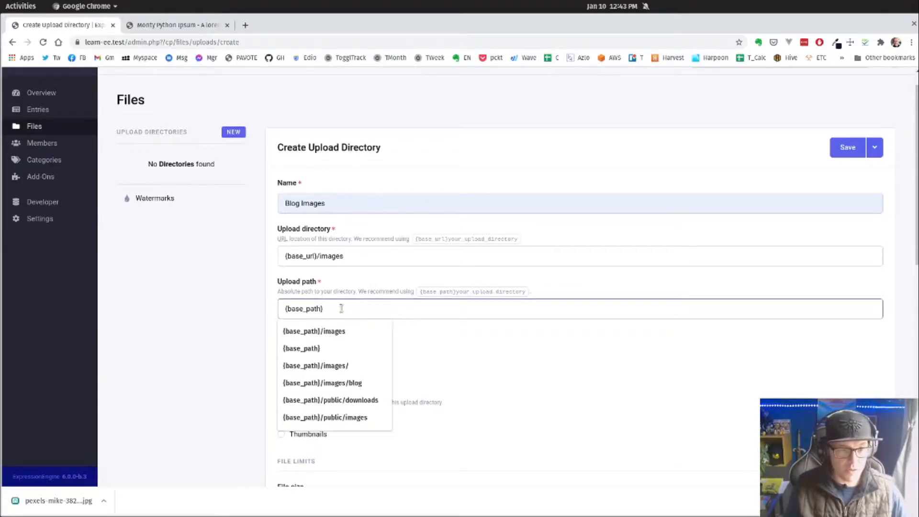
key(Down)
key(Return)
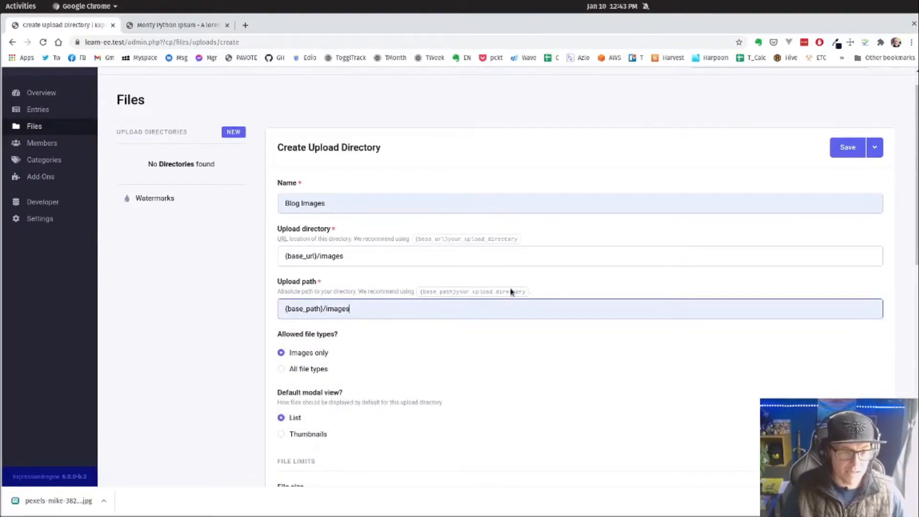
Step: Review the directory's allowed file types, default modal view, file limits, image manipulations and upload privileges
scroll(599, 266, down, 3)
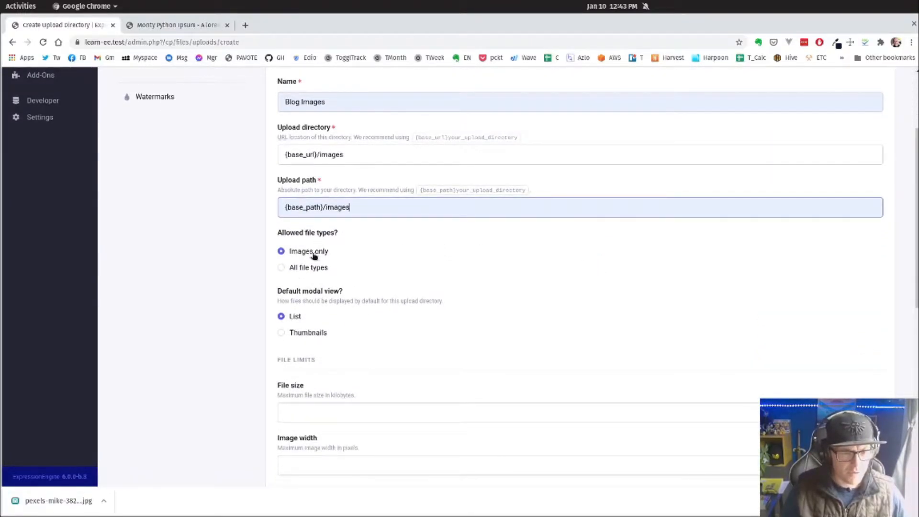
scroll(311, 256, down, 2)
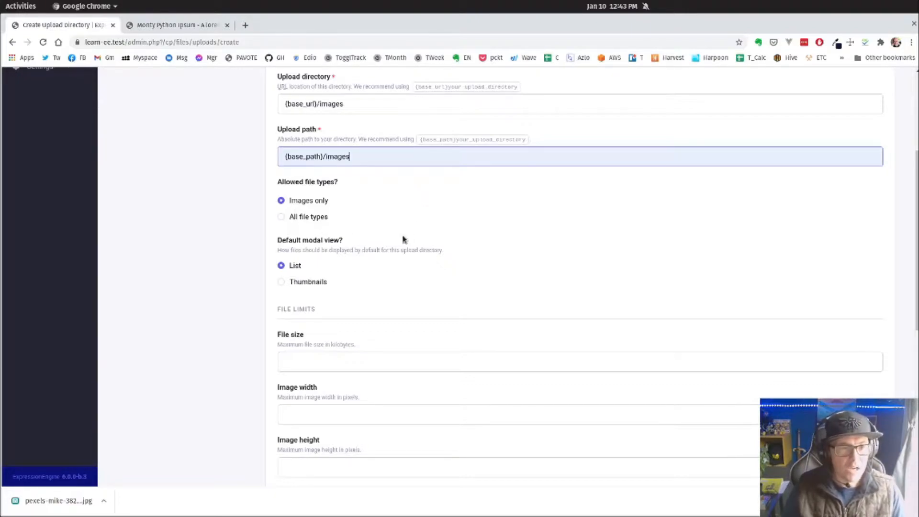
scroll(297, 274, down, 2)
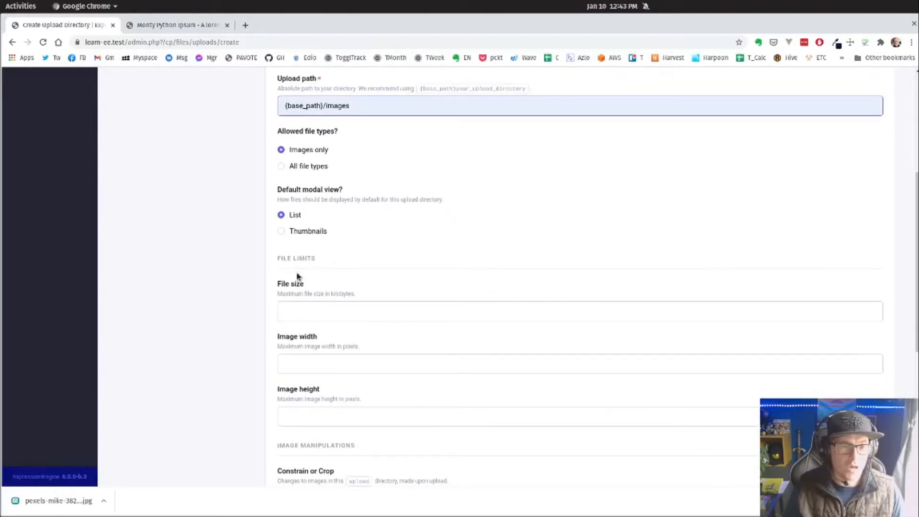
scroll(343, 239, down, 3)
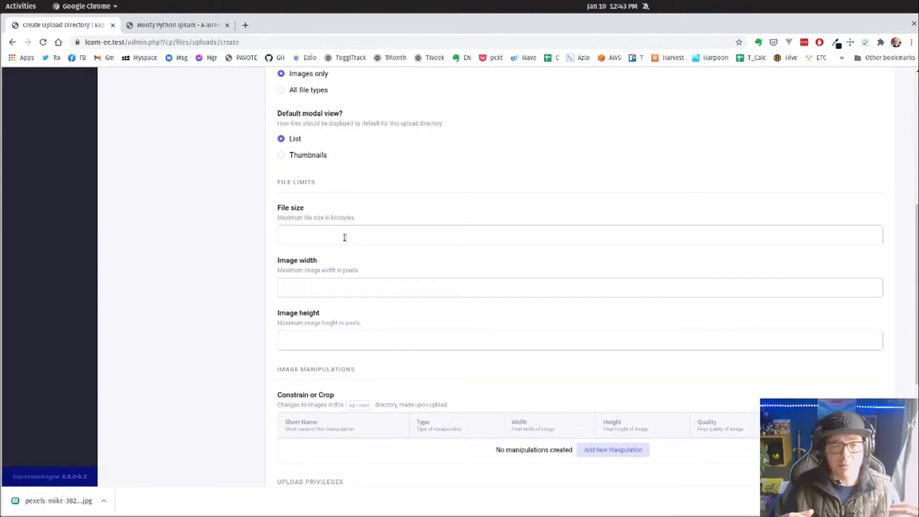
scroll(343, 237, down, 2)
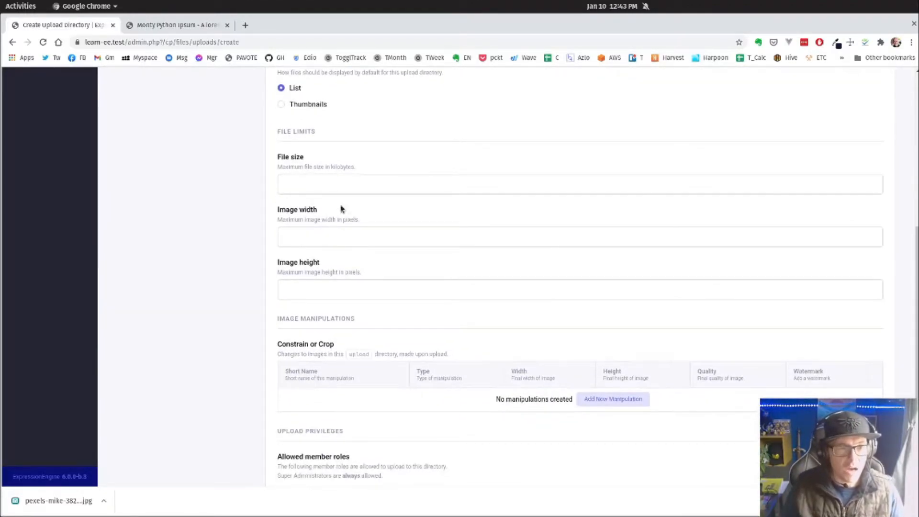
scroll(348, 226, down, 1)
scroll(425, 211, down, 1)
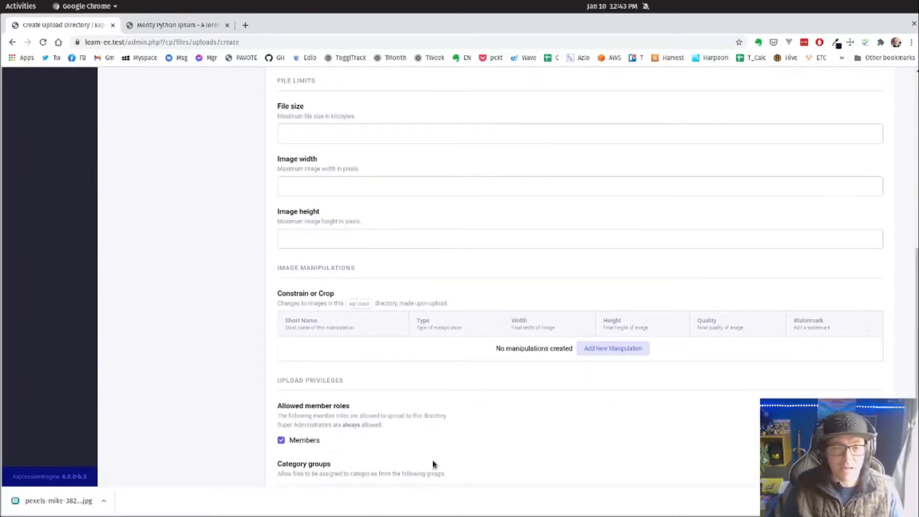
scroll(335, 435, down, 1)
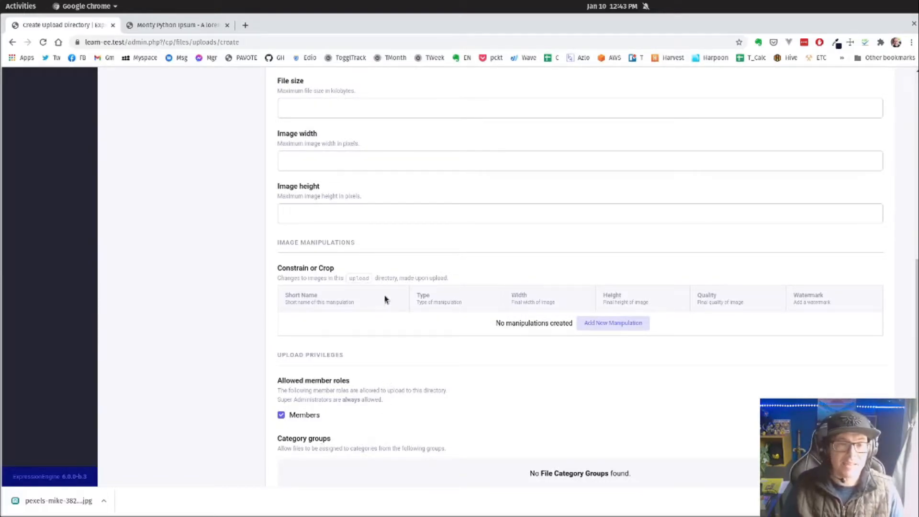
scroll(454, 294, down, 1)
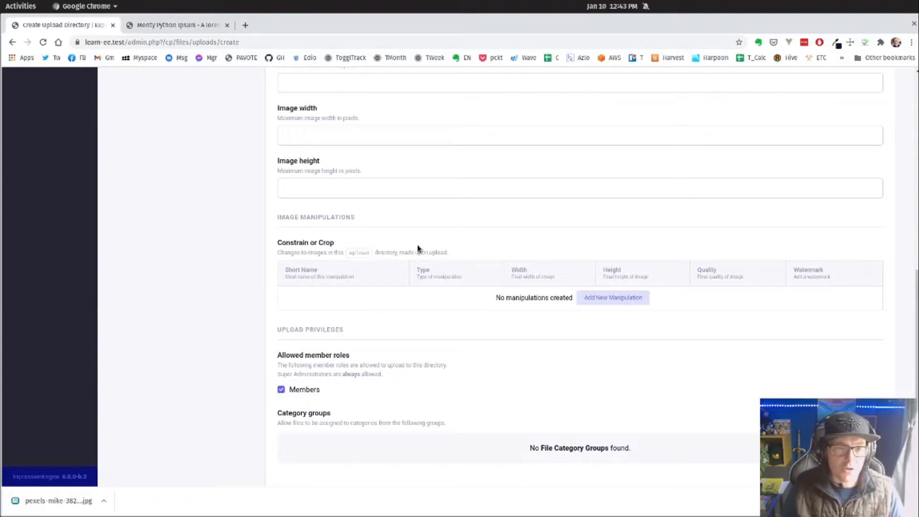
scroll(525, 316, down, 1)
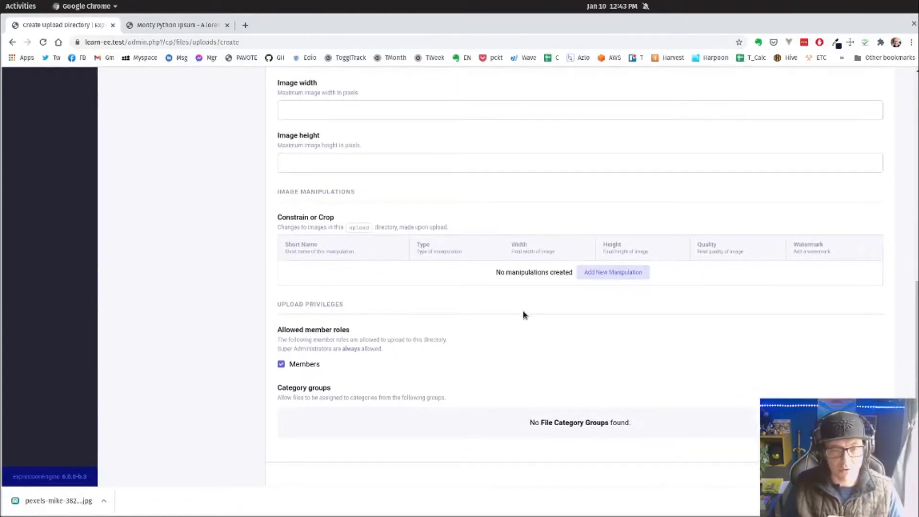
scroll(524, 315, up, 10)
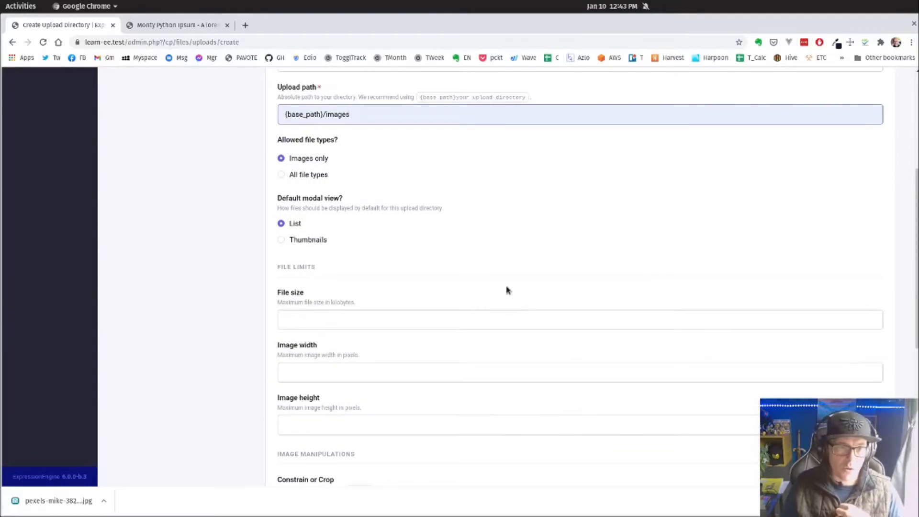
Step: Save the Blog Images upload directory
scroll(679, 394, down, 11)
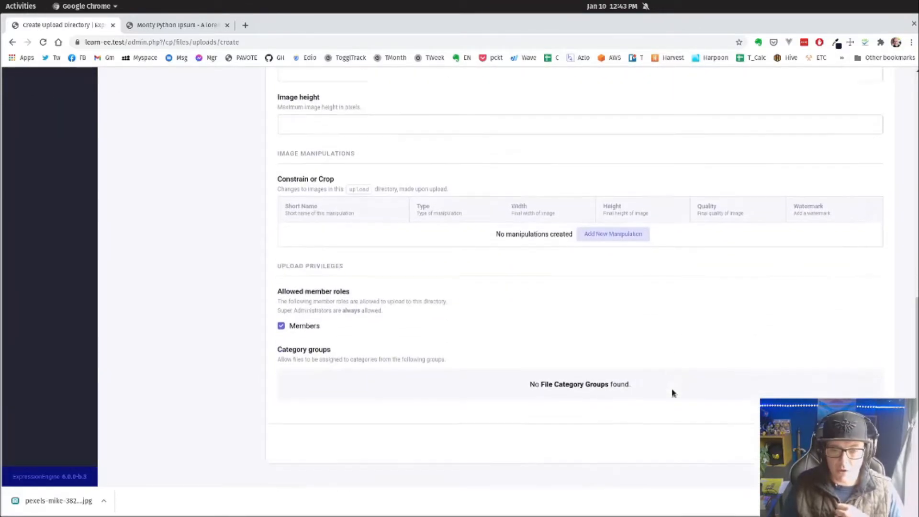
click(848, 439)
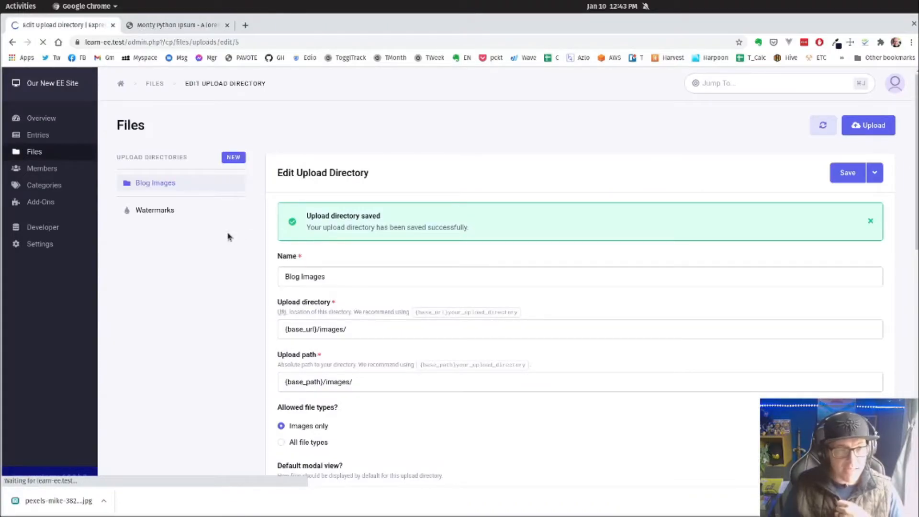
mouse_move(160, 182)
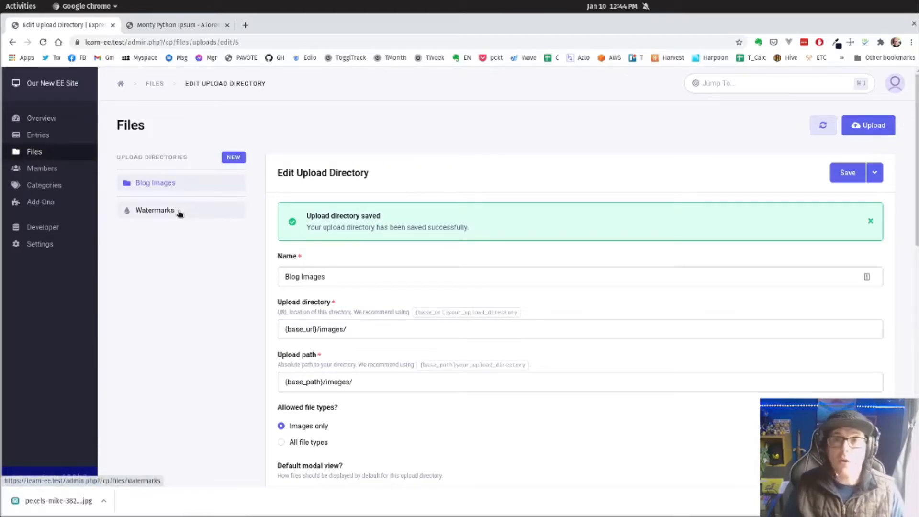
Step: Go to the developer field settings and start a new field group named Blog Group
mouse_move(47, 232)
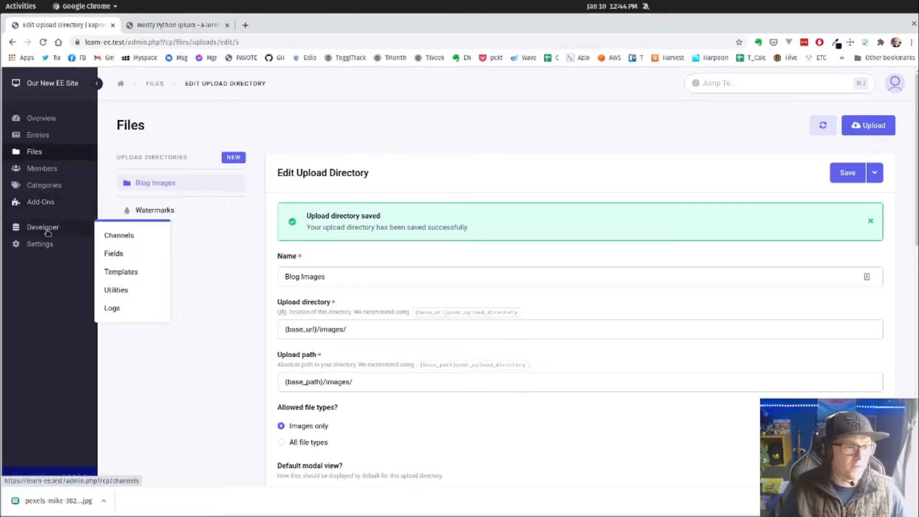
click(121, 255)
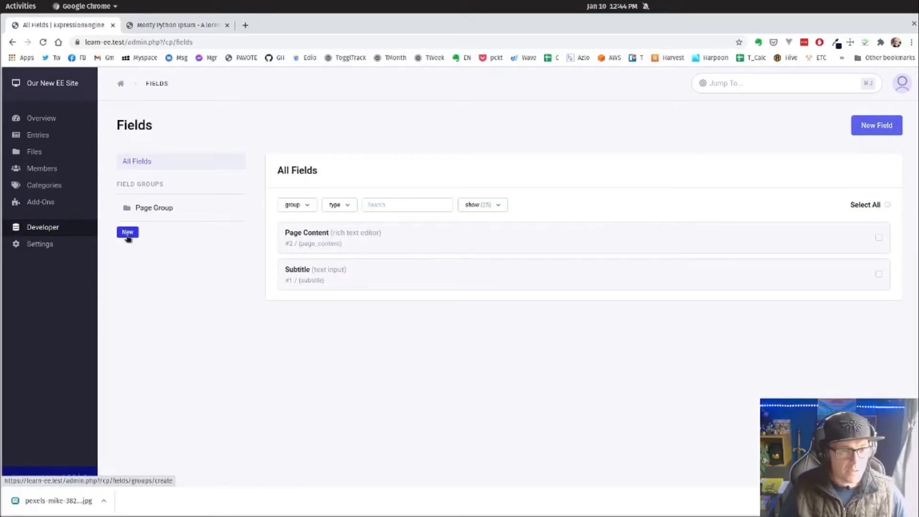
click(127, 233)
click(377, 220)
text(Blog)
key(Down)
key(Return)
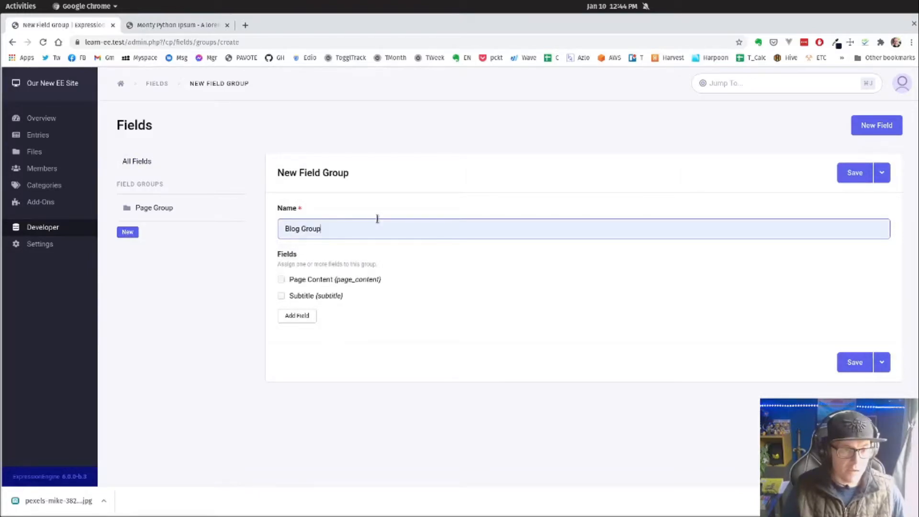
Step: Add a Rich Text Editor field named Blog Content to the group, saving it and starting another new field
click(301, 317)
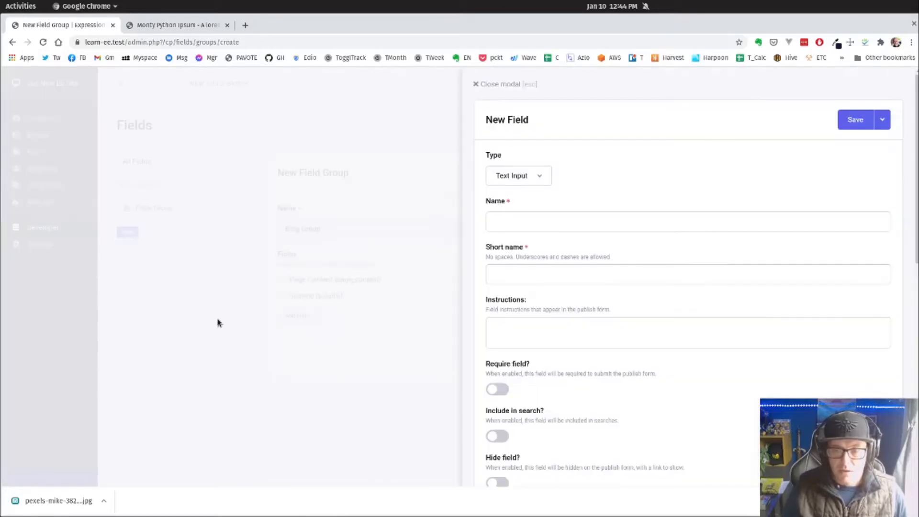
click(527, 181)
scroll(550, 238, down, 5)
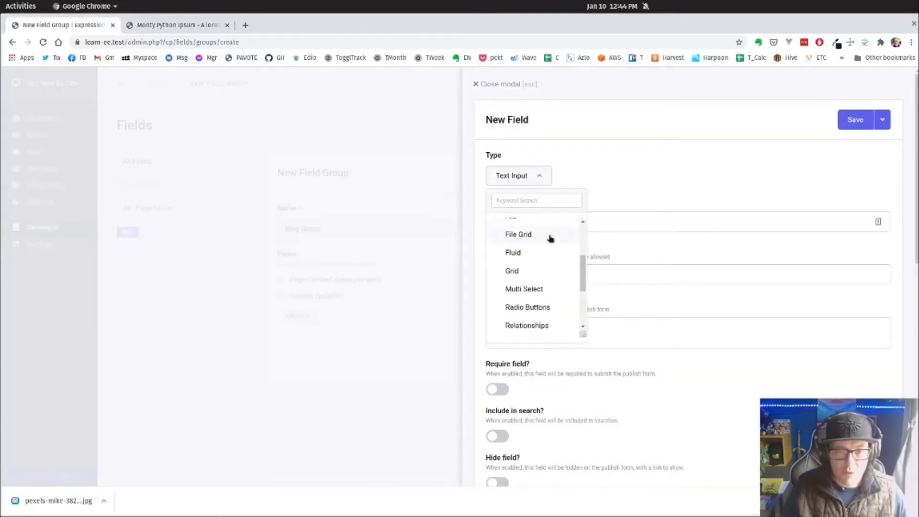
click(534, 318)
click(581, 222)
text(Blog Content)
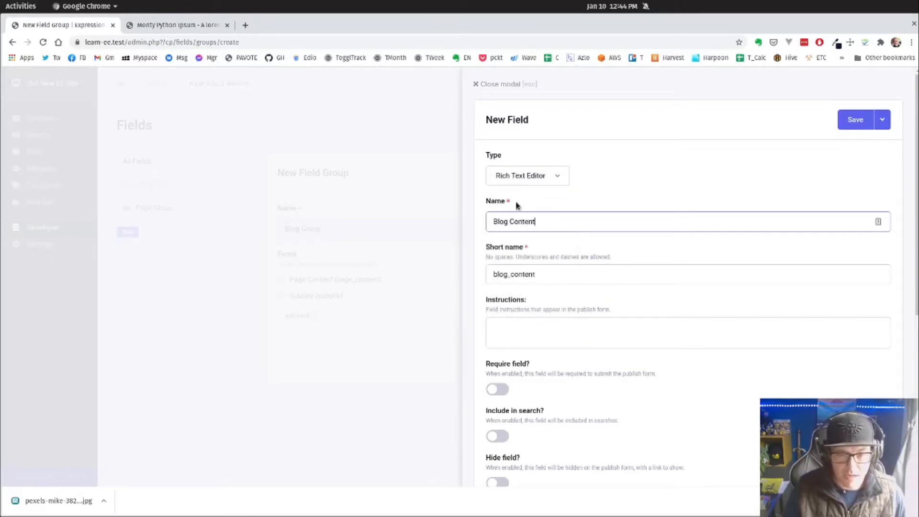
click(882, 120)
click(870, 146)
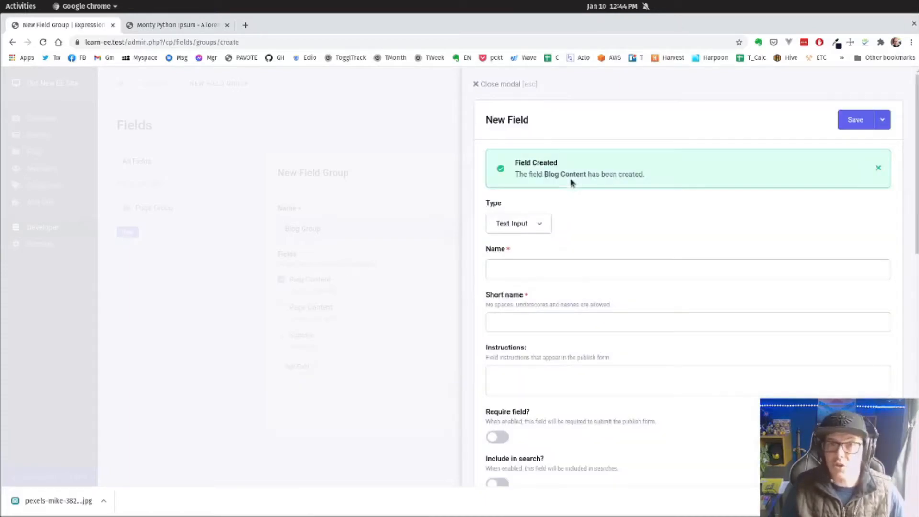
Step: Set the new field's type to File and name it Featured Image
click(529, 222)
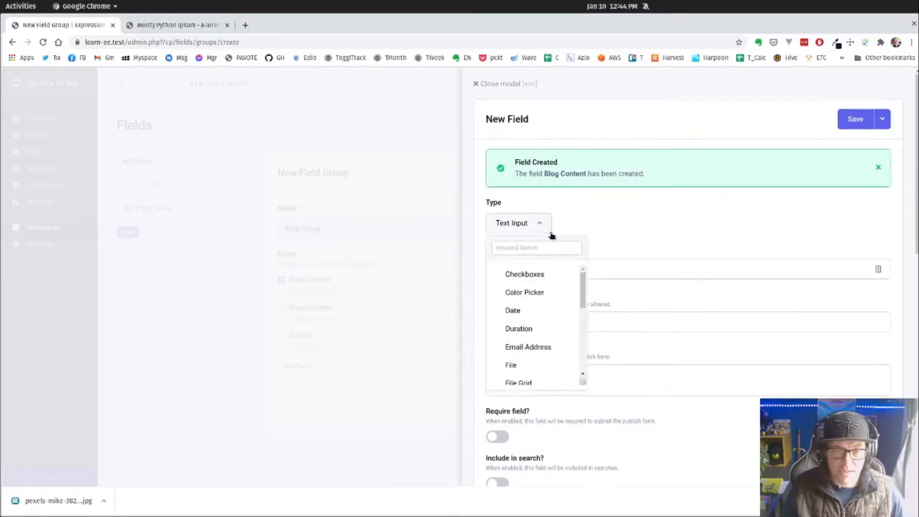
scroll(541, 287, down, 1)
click(530, 341)
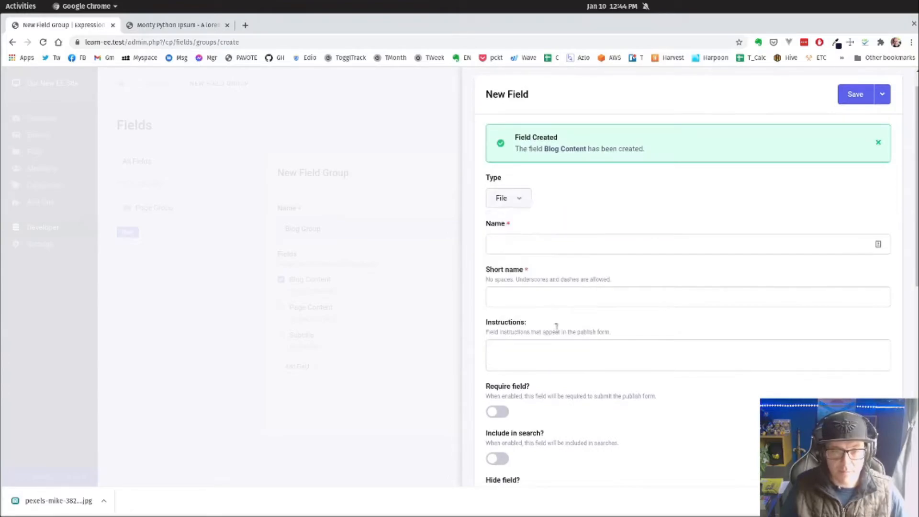
click(637, 244)
text(Feat)
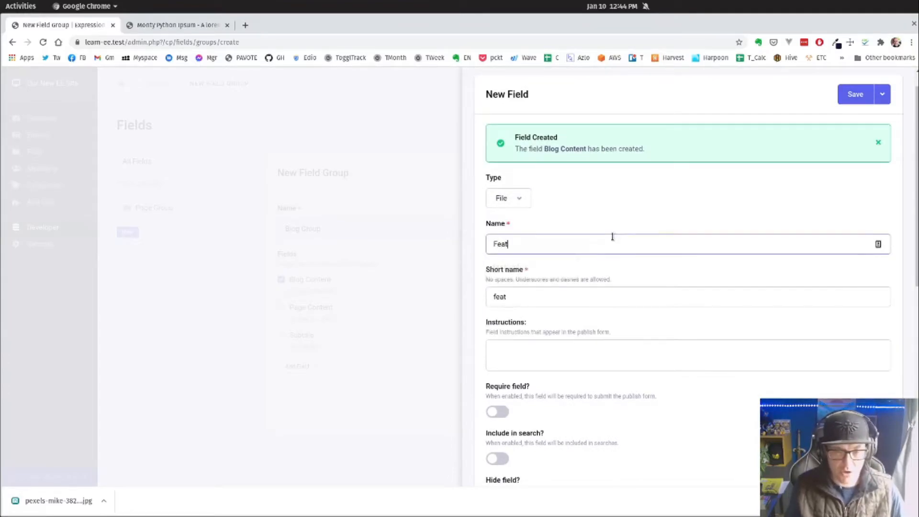
text(ured Image)
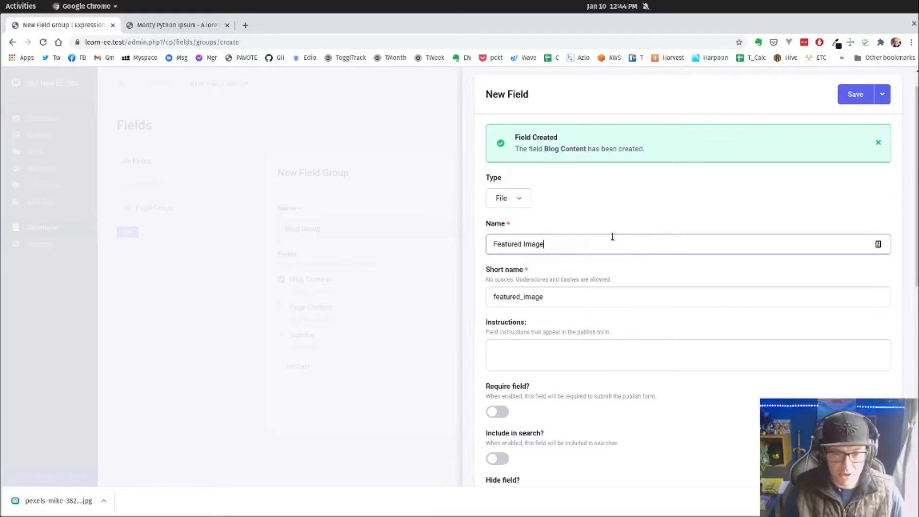
Step: Restrict the Featured Image field to image files in the Blog Images directory, then save the field and the Blog Group
scroll(613, 237, down, 5)
scroll(614, 241, down, 3)
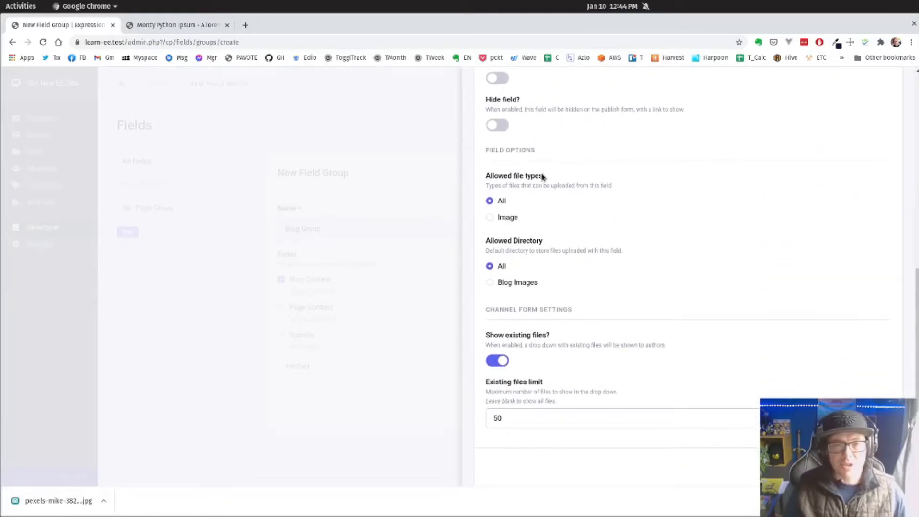
scroll(545, 187, down, 1)
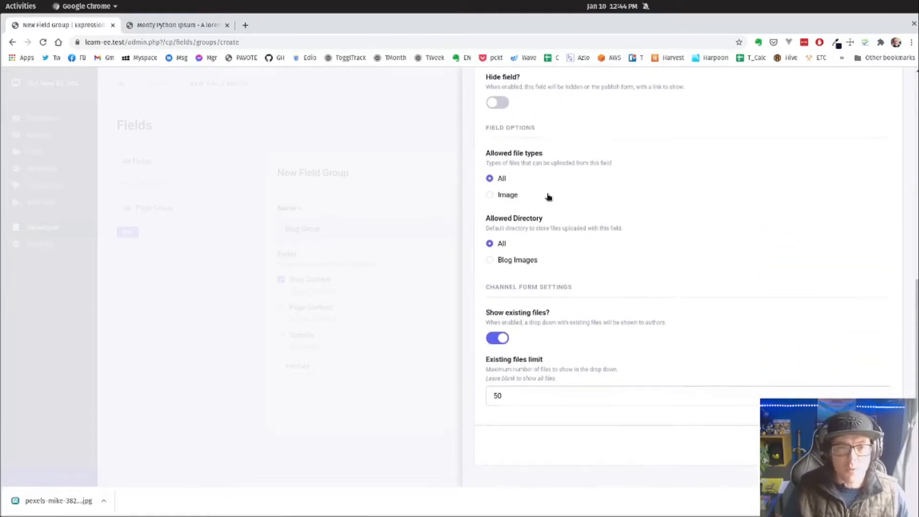
click(491, 195)
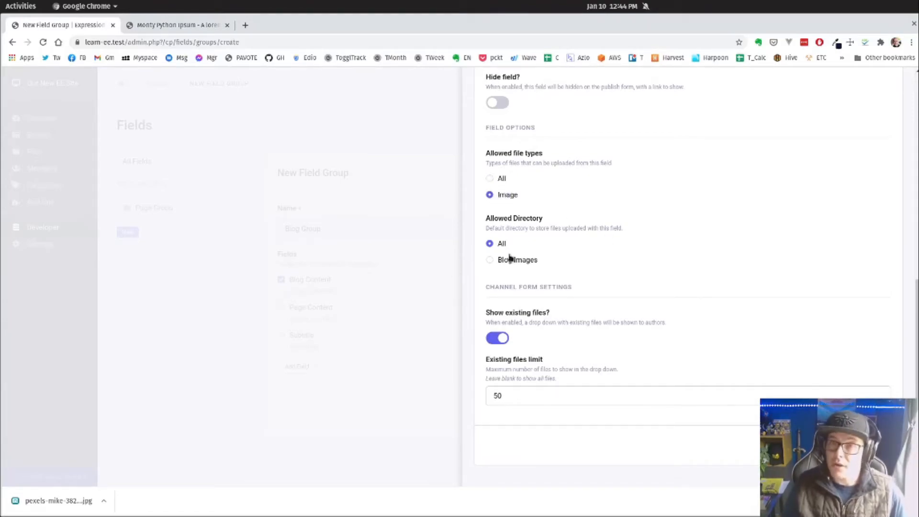
click(490, 260)
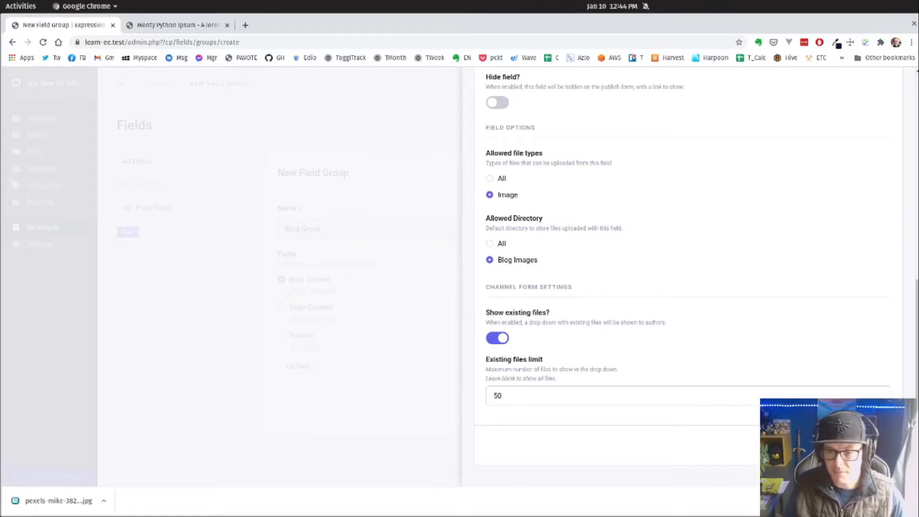
click(856, 445)
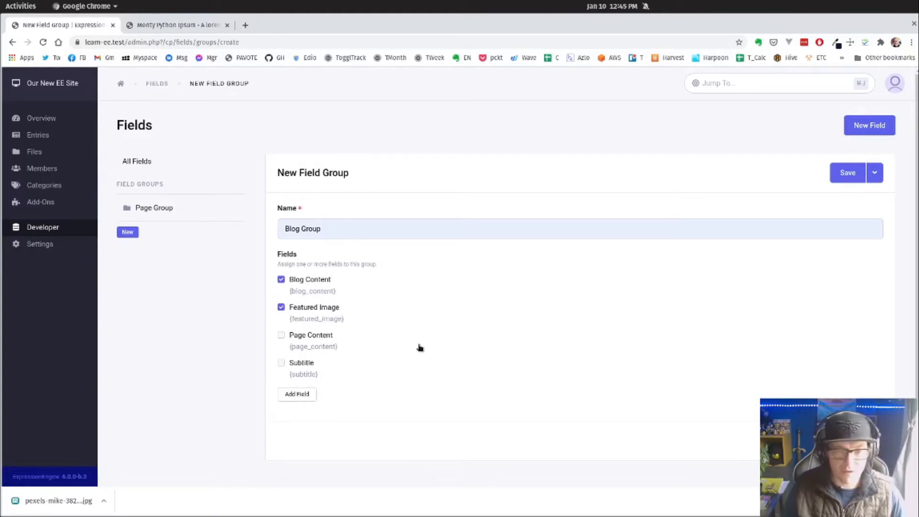
click(852, 168)
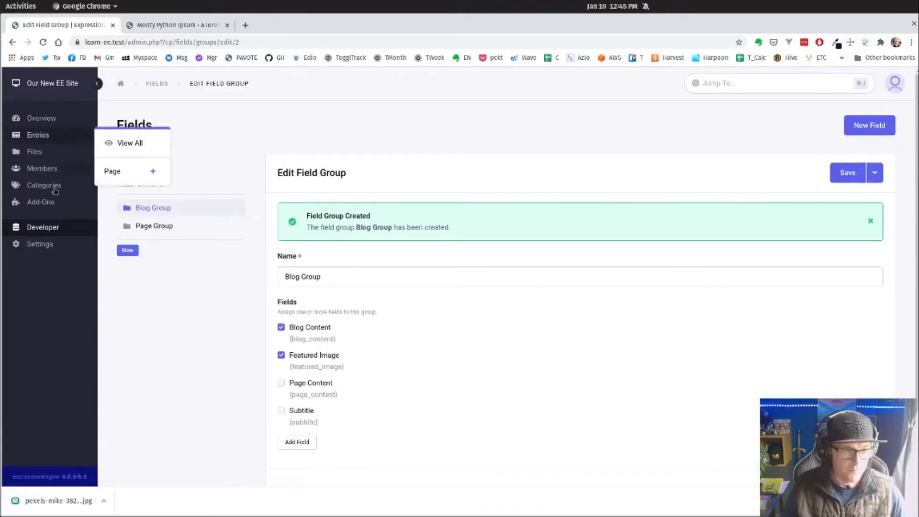
Step: Go to the developer channel settings and start a new channel named Blog
mouse_move(34, 234)
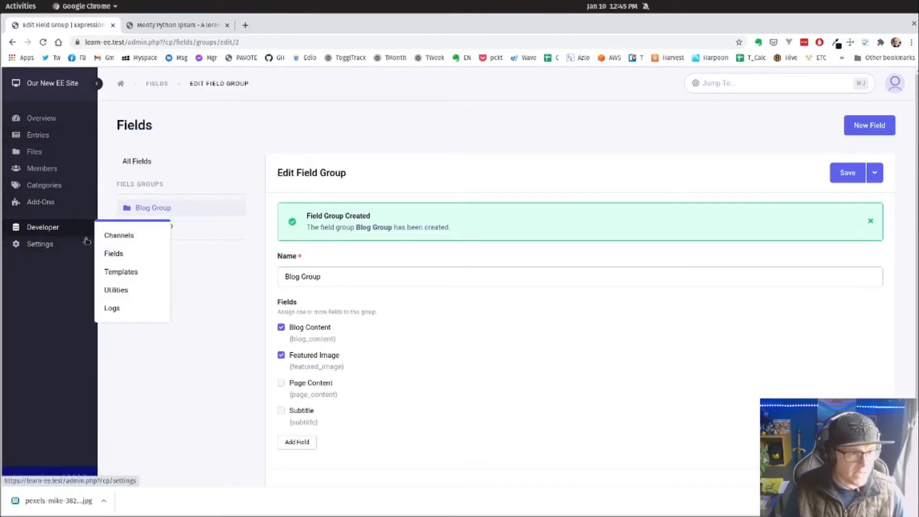
click(117, 236)
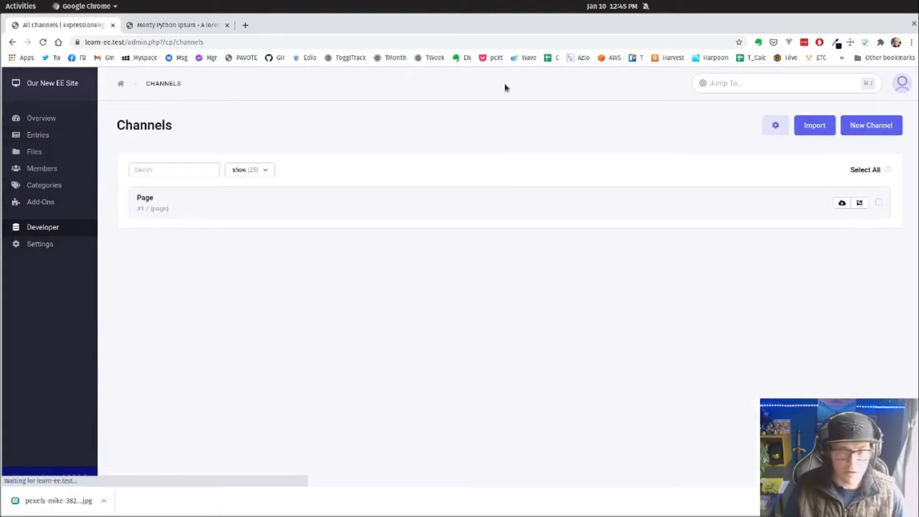
mouse_move(37, 234)
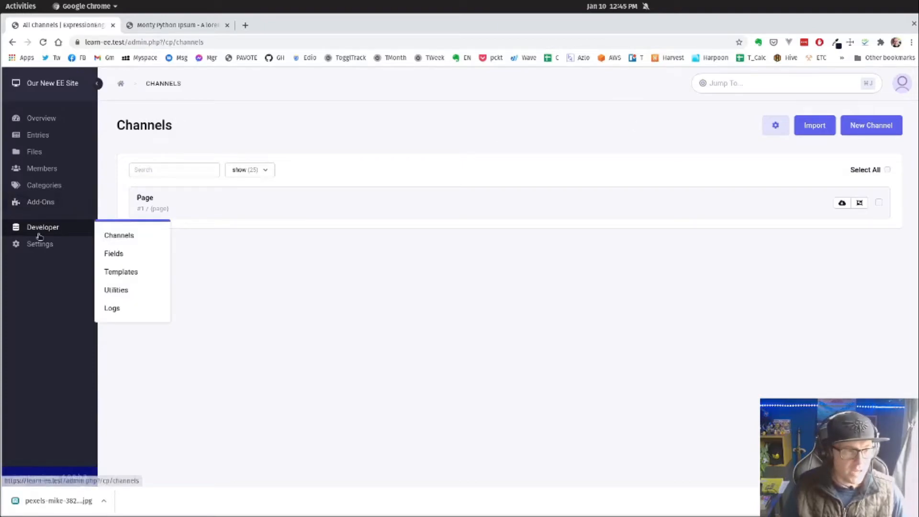
click(117, 237)
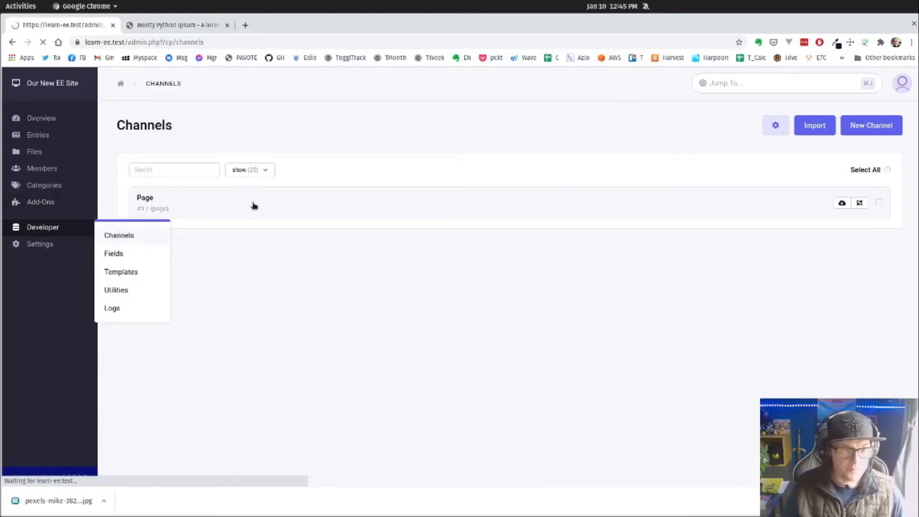
click(879, 134)
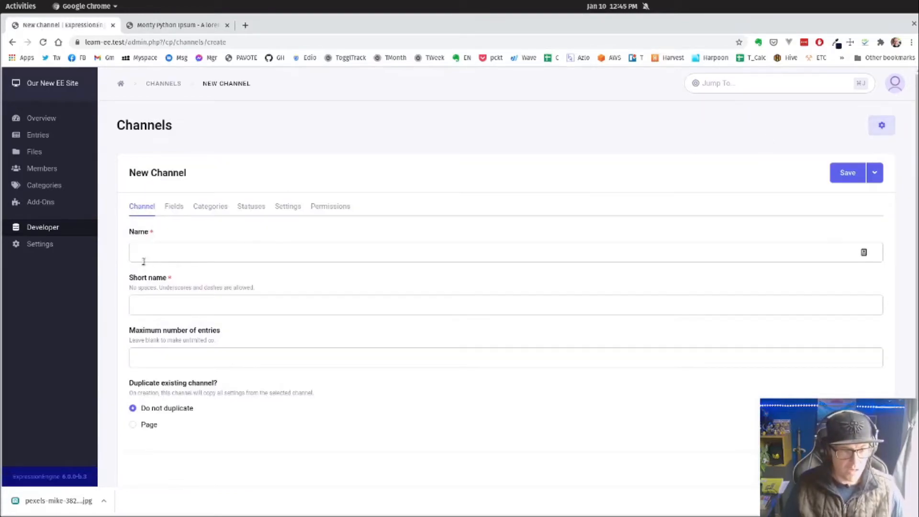
click(142, 261)
text(BLog)
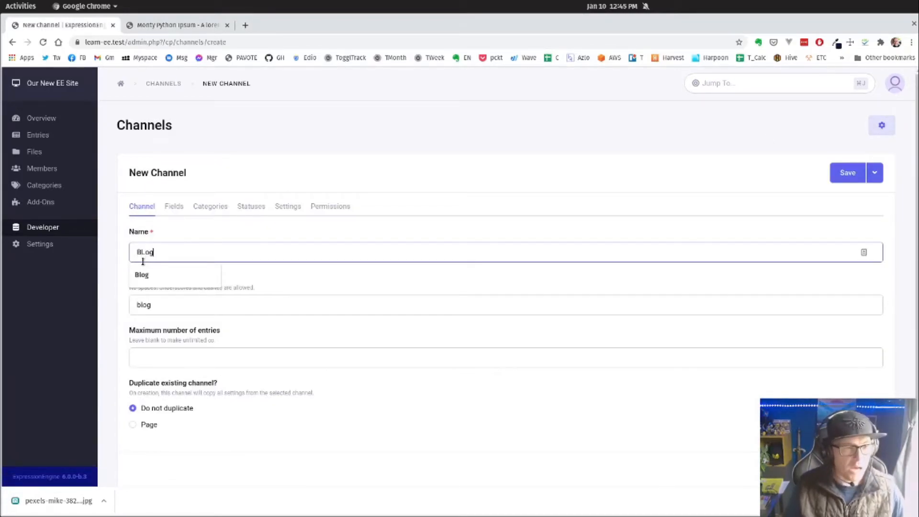
key(ctrl+a)
text(Blog)
key(Tab)
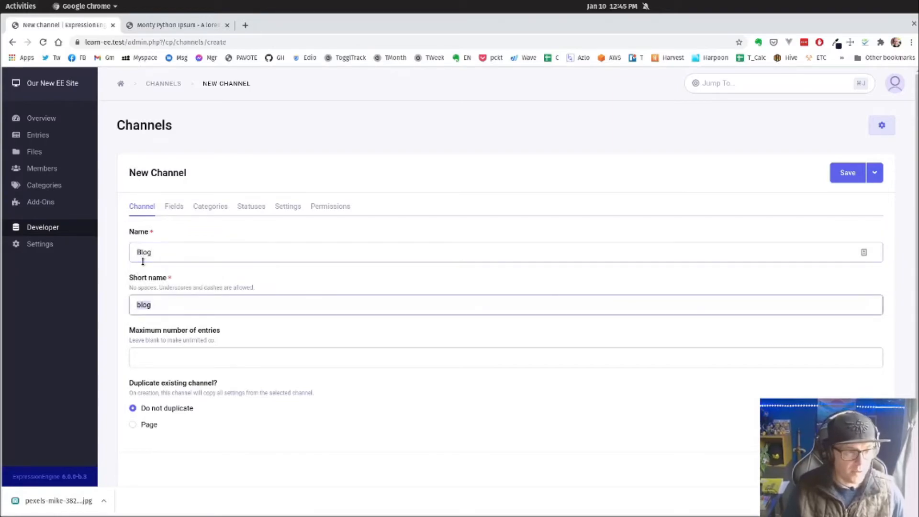
Step: Assign the Blog Group field group to the Blog channel and save the channel
click(181, 207)
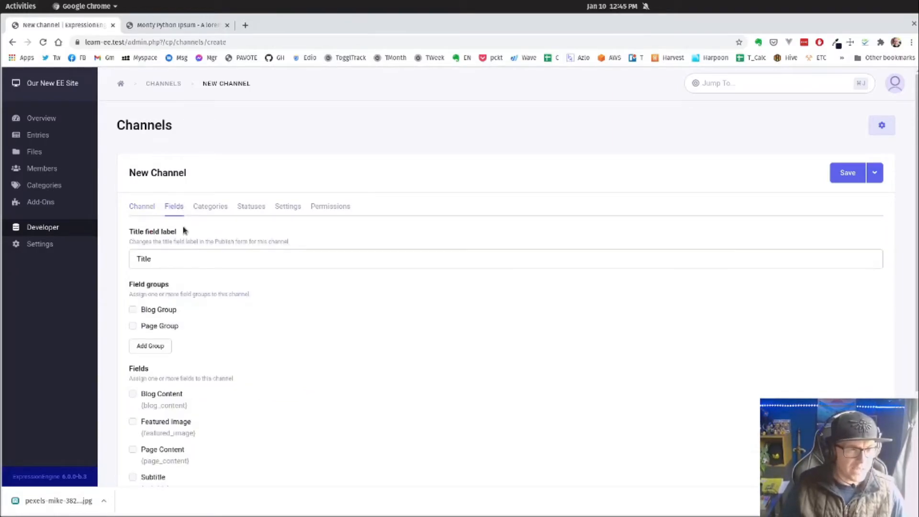
click(140, 311)
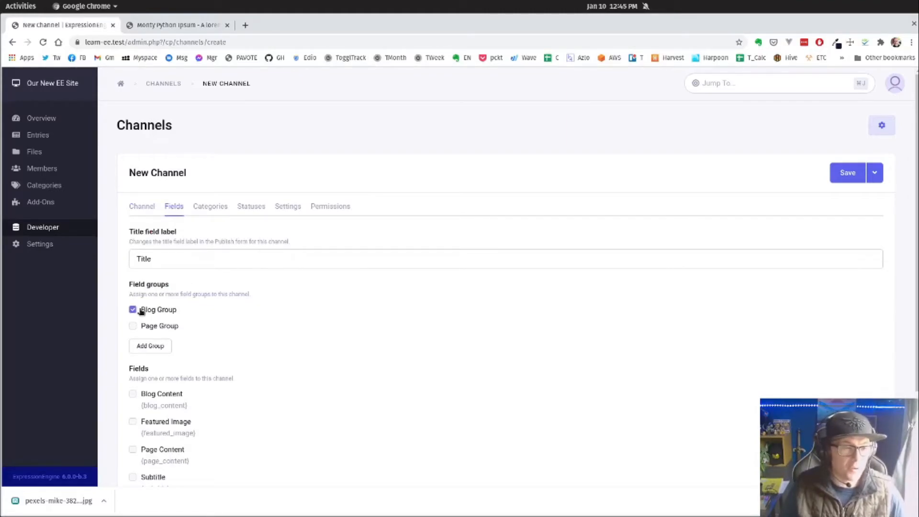
click(846, 171)
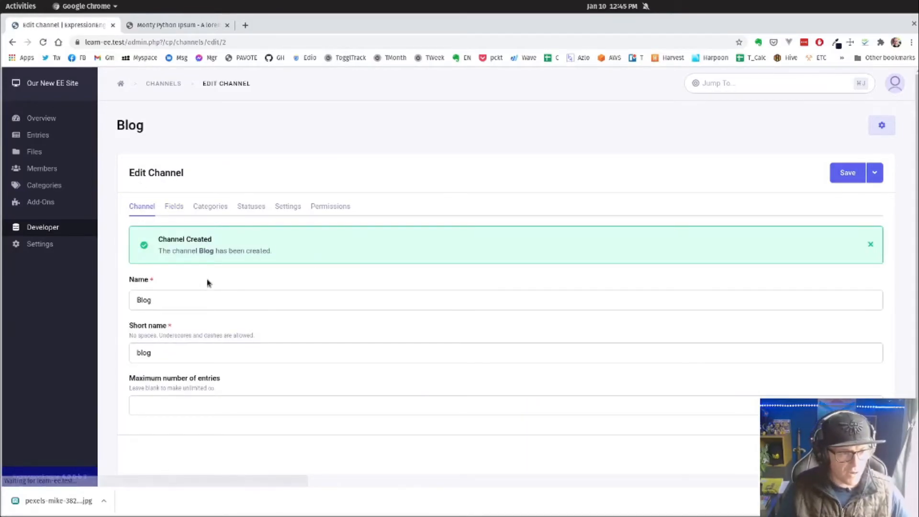
Step: Start a new entry in the Blog channel titled Our Very First Blog
mouse_move(55, 135)
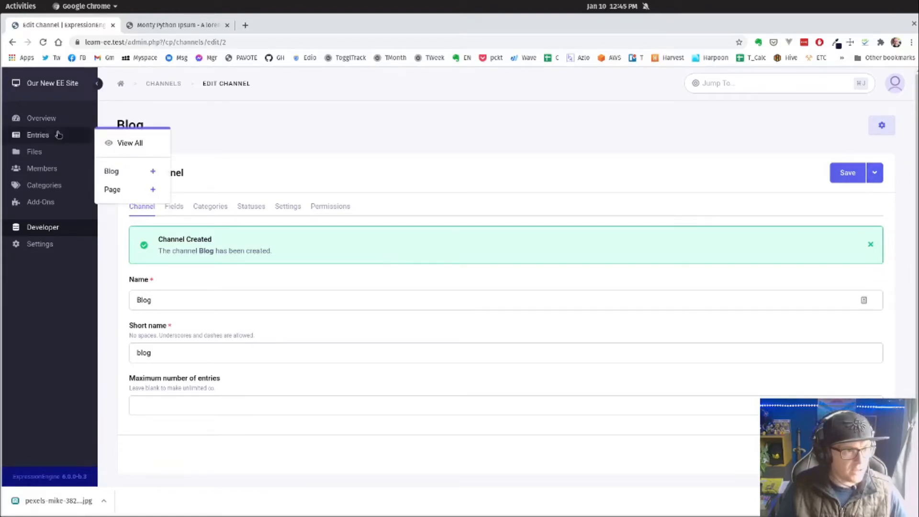
click(116, 175)
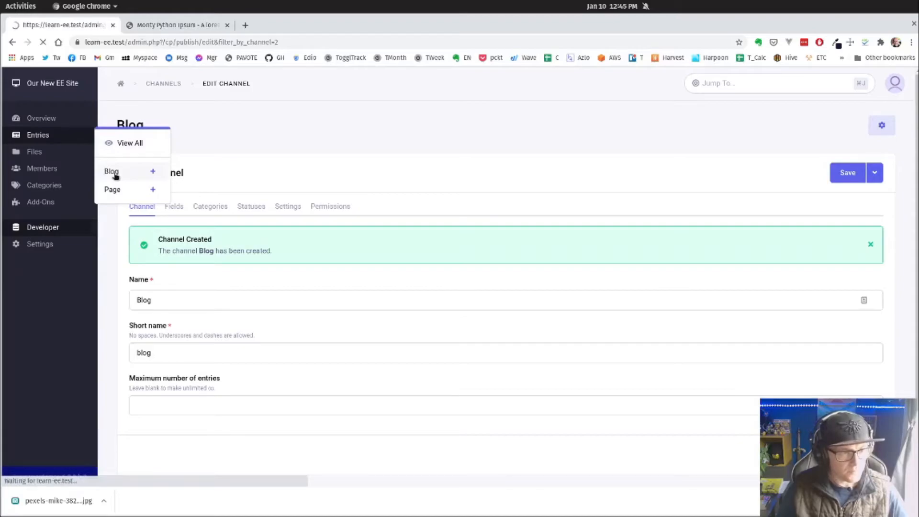
mouse_move(31, 139)
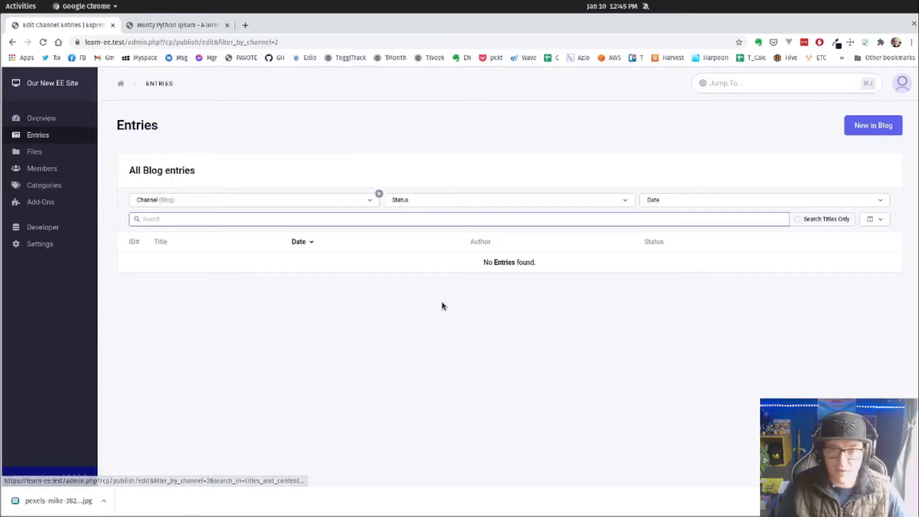
click(866, 127)
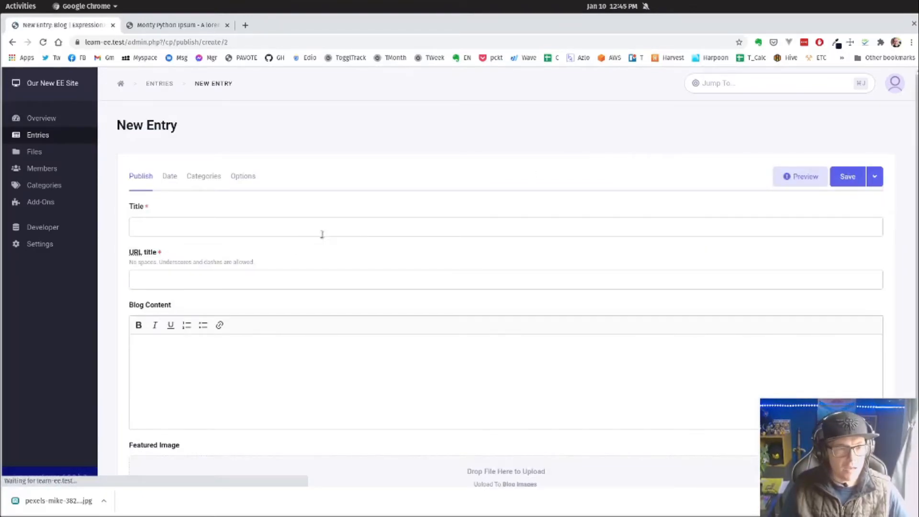
click(297, 230)
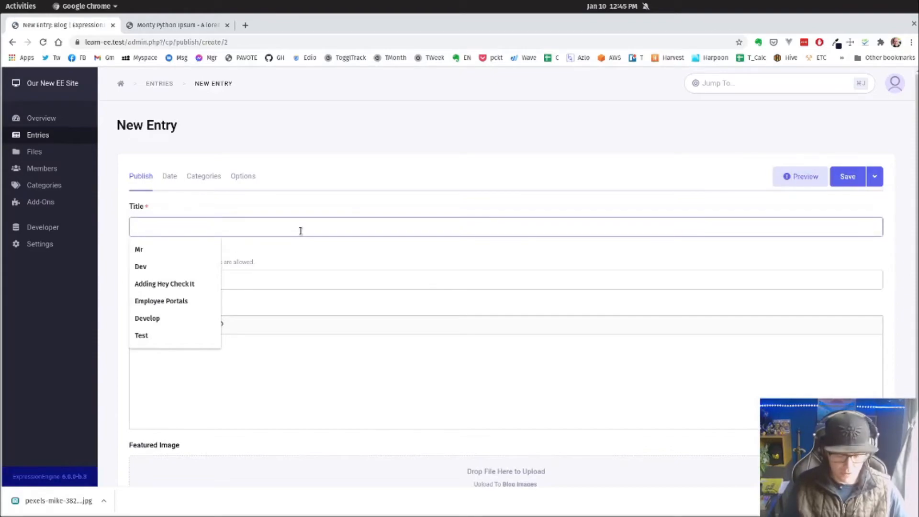
text(Our)
key(Down)
key(Return)
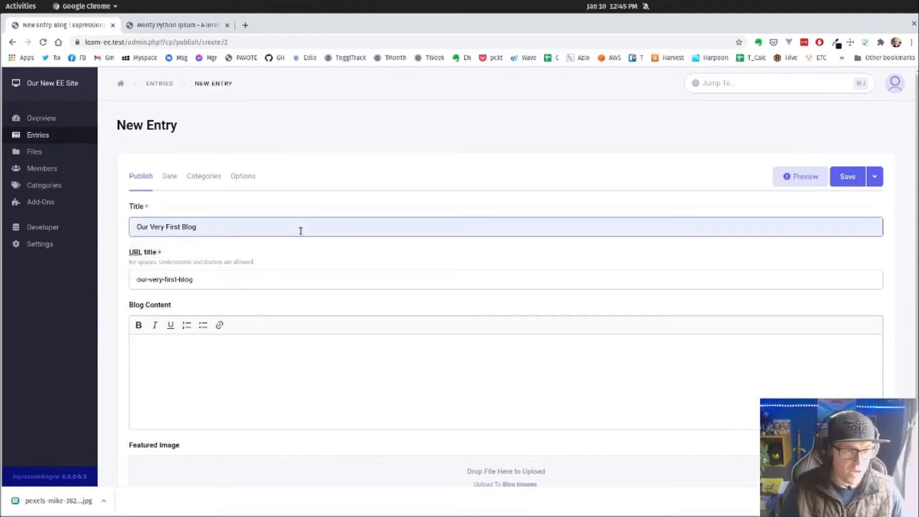
Step: Copy the three Monty Python Ipsum paragraphs from the other browser tab into the entry's Blog Content field
scroll(301, 233, down, 2)
click(384, 292)
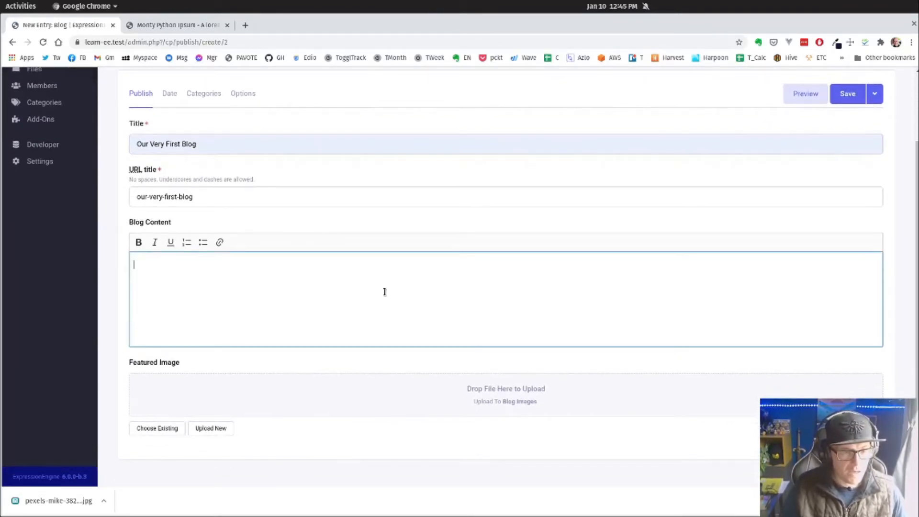
click(187, 29)
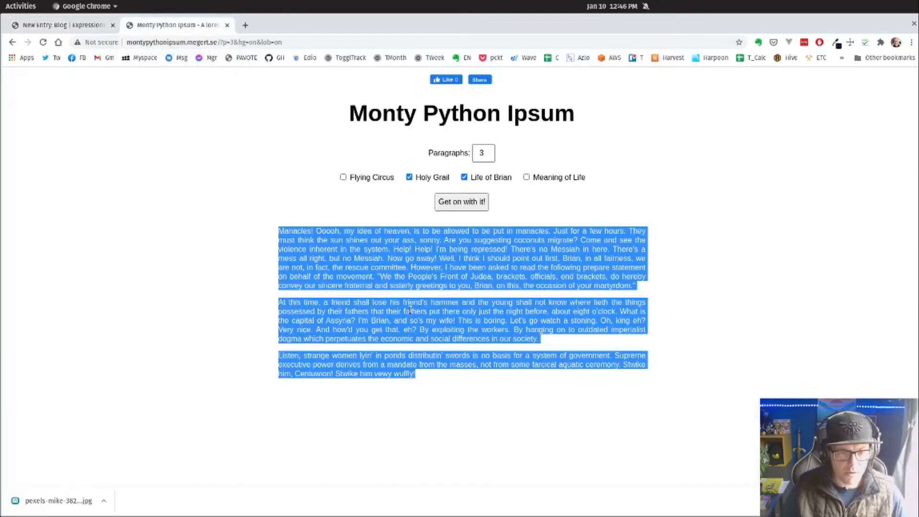
click(62, 25)
key(ctrl+v)
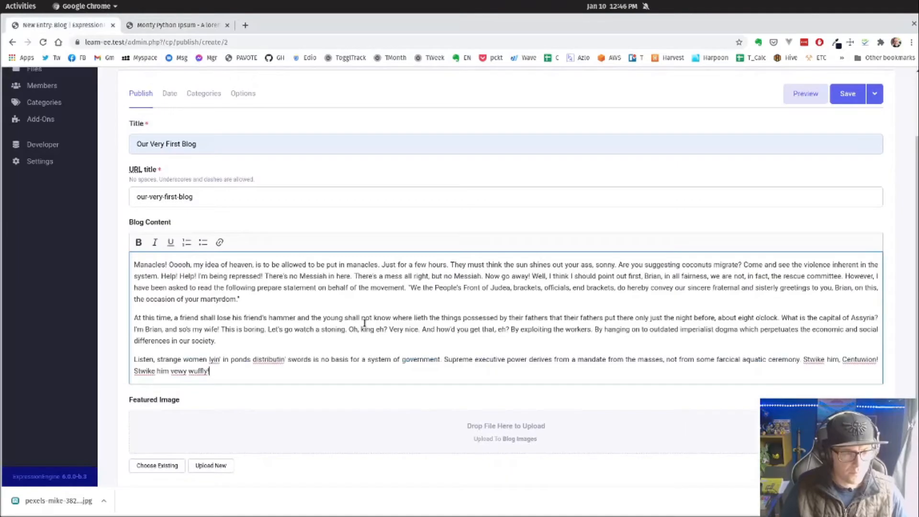
Step: Review the existing-file chooser and the new-file upload form for the Featured Image field, closing each without choosing a file
scroll(354, 321, down, 1)
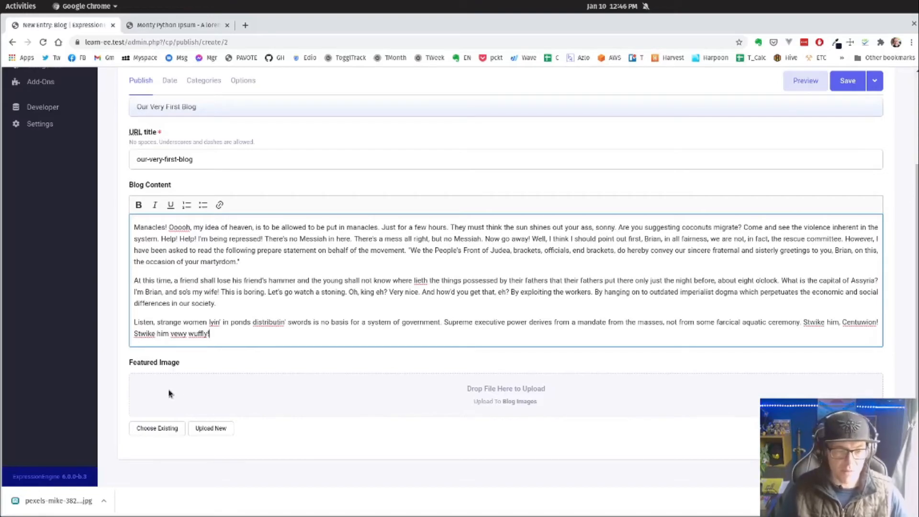
click(158, 428)
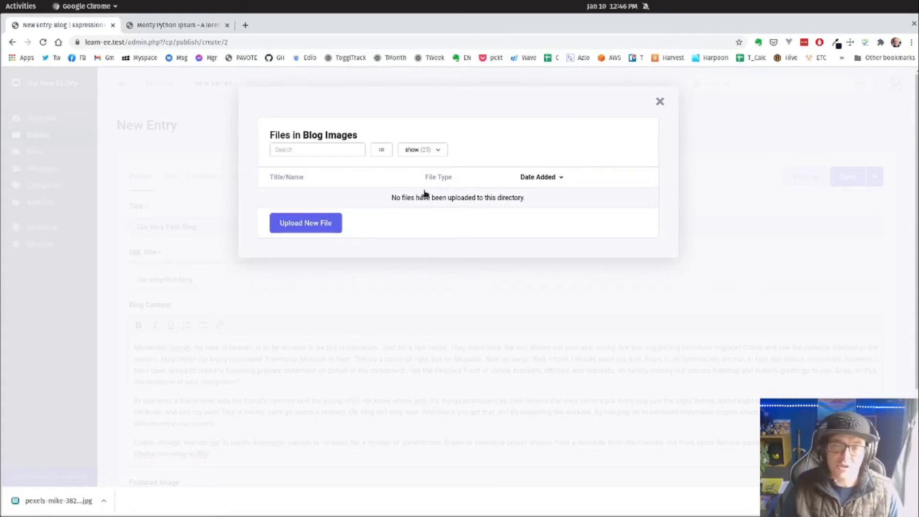
click(660, 101)
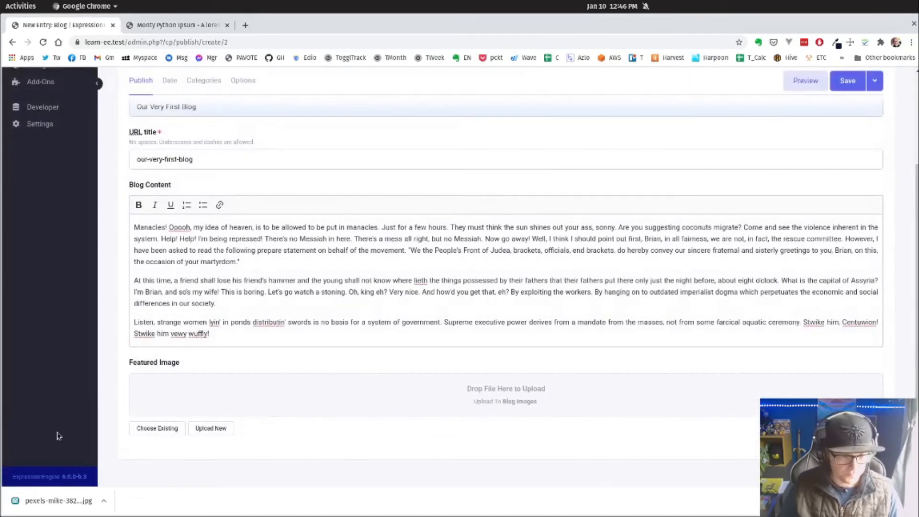
click(209, 429)
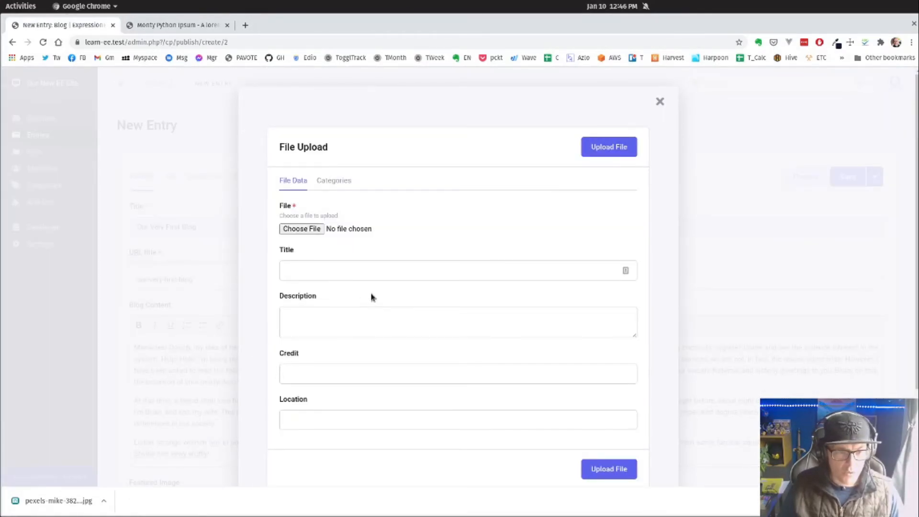
scroll(453, 219, down, 2)
scroll(479, 212, up, 1)
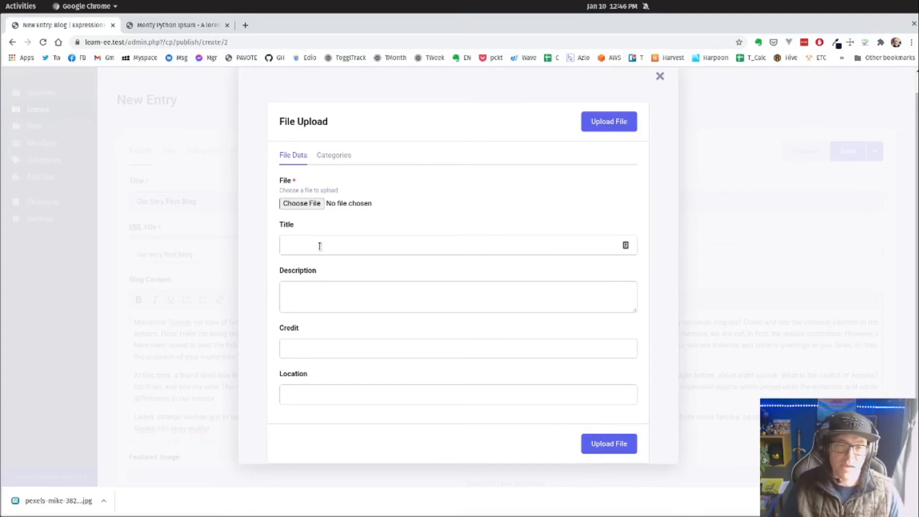
click(660, 76)
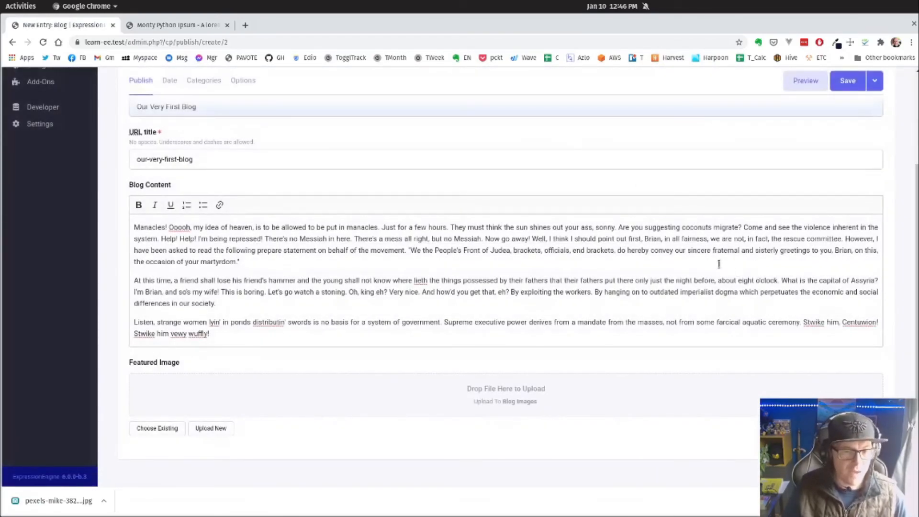
Step: Add the downloaded pexels-mike-3820181.jpg as the Featured Image, save the entry and review its saved content
drag(80, 499, 355, 396)
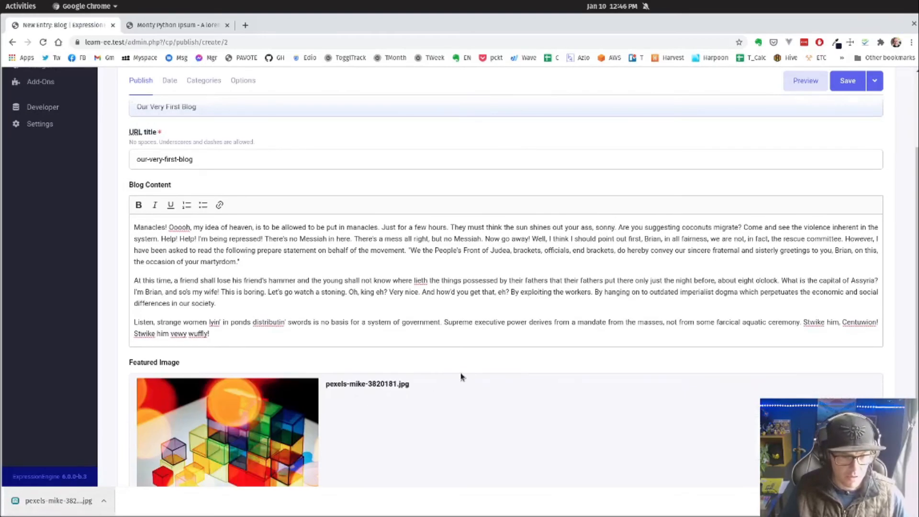
scroll(461, 376, down, 5)
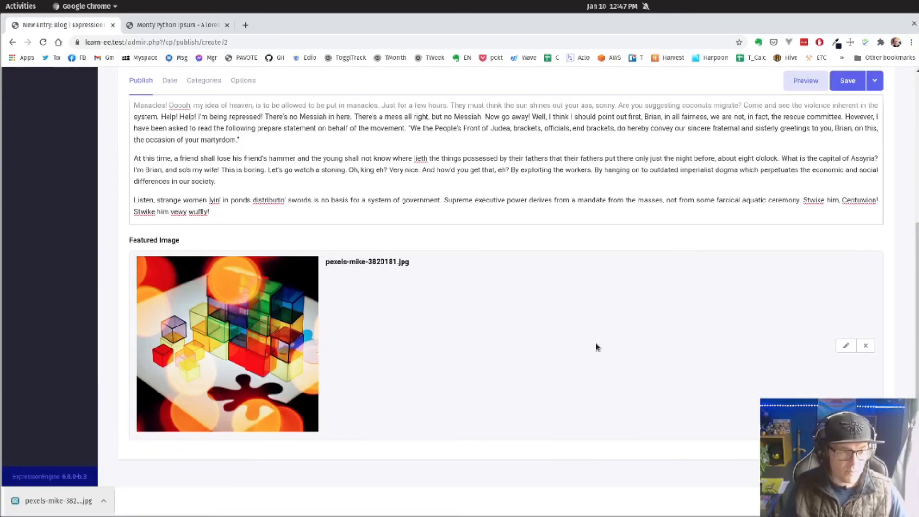
scroll(596, 347, up, 8)
click(848, 162)
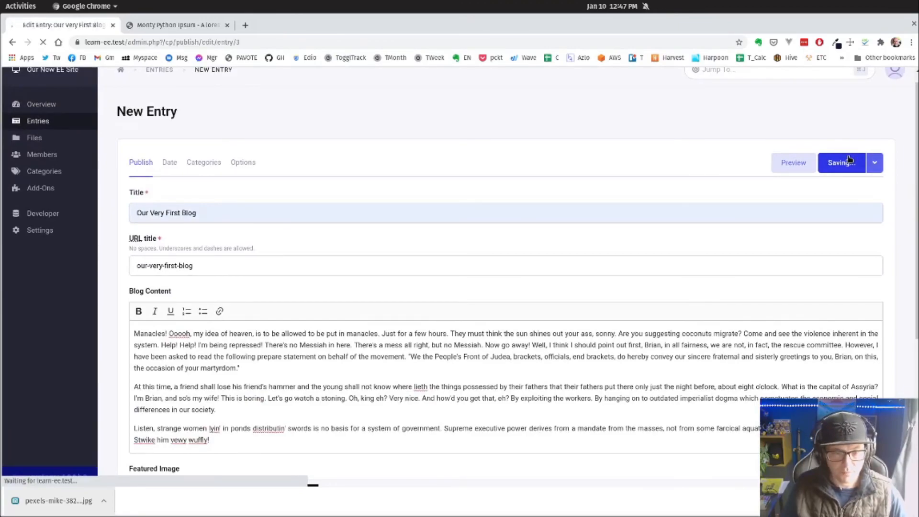
scroll(209, 196, down, 2)
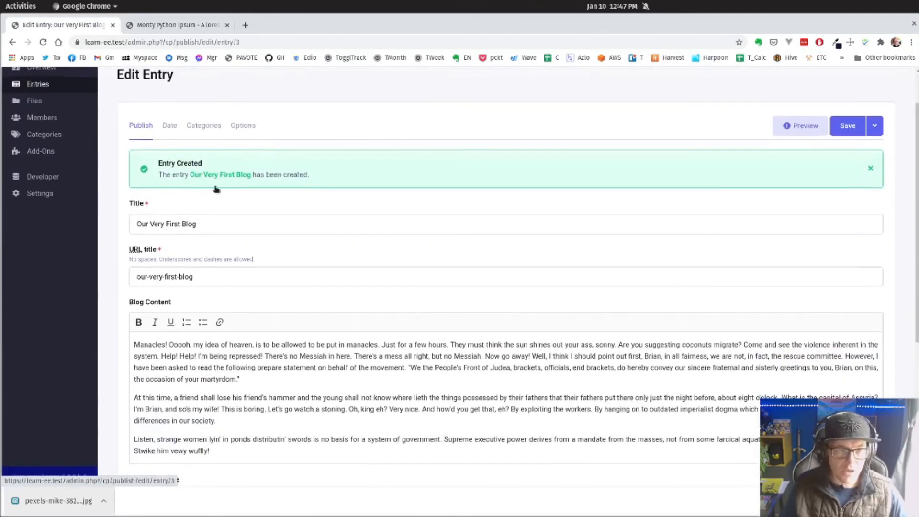
scroll(213, 184, down, 6)
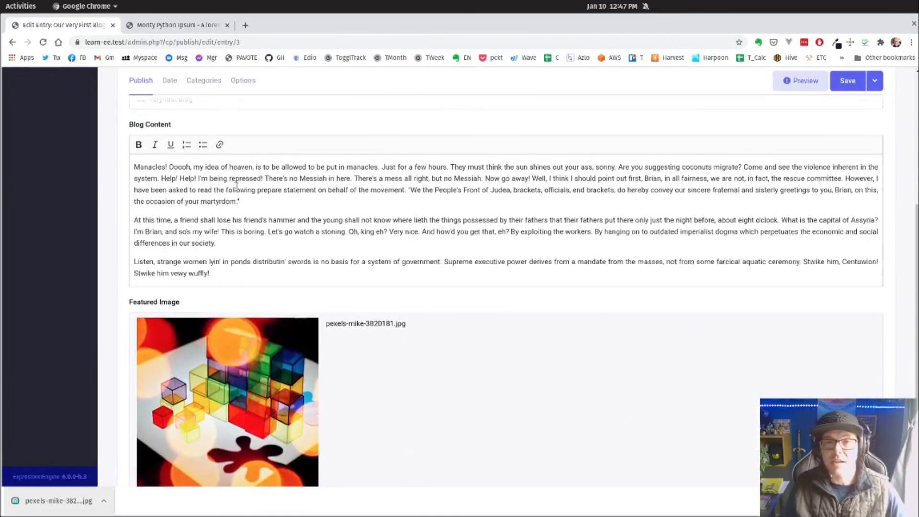